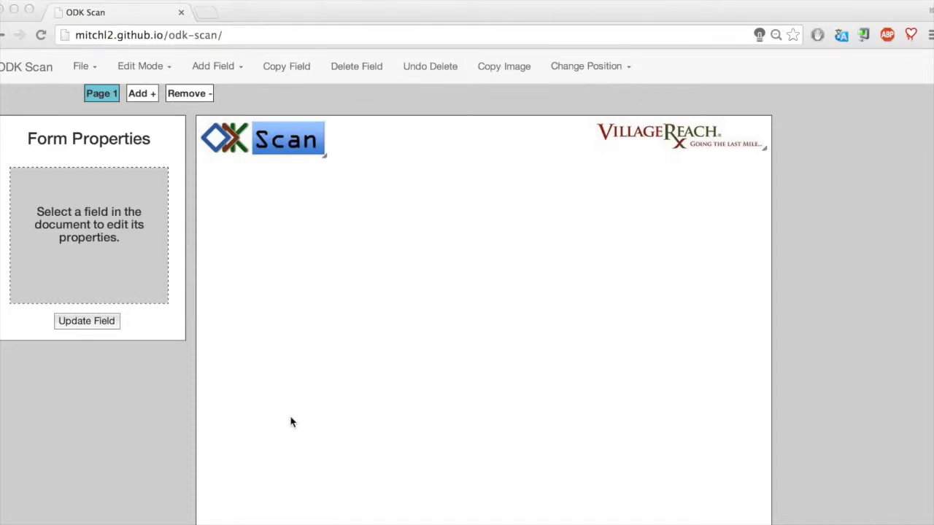
Step: Restore the KenyaMoChildHealthBooklet.docx document in Word from the Dock
left_click(919, 510)
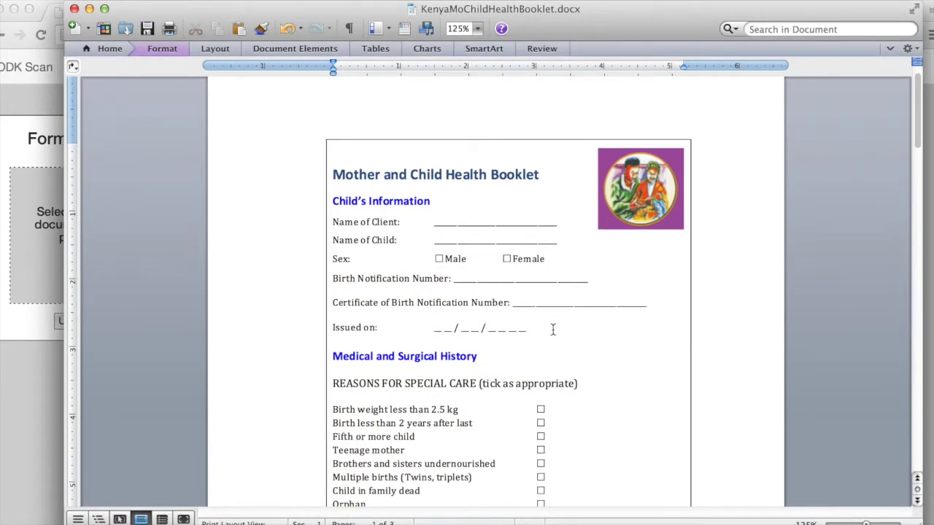
Step: Select the booklet's form text box in Word, then minimize the Word window
left_click(552, 330)
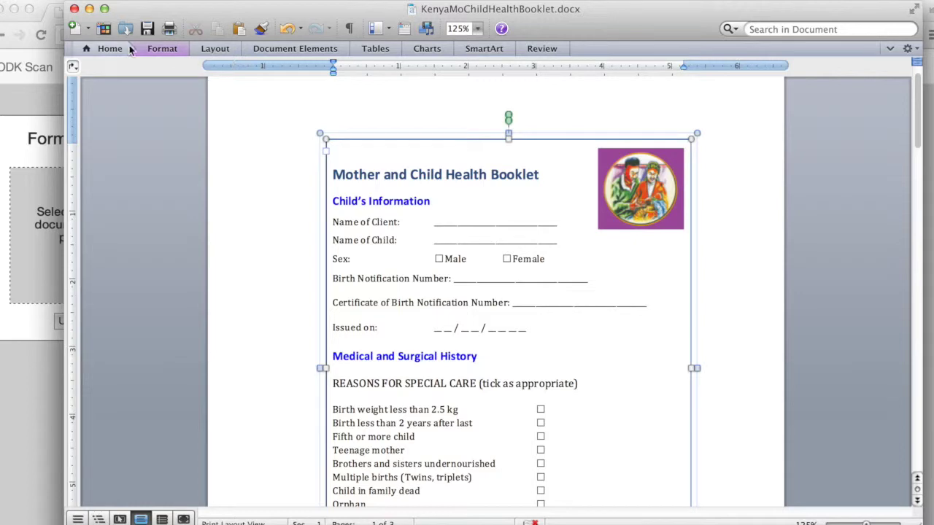
left_click(89, 8)
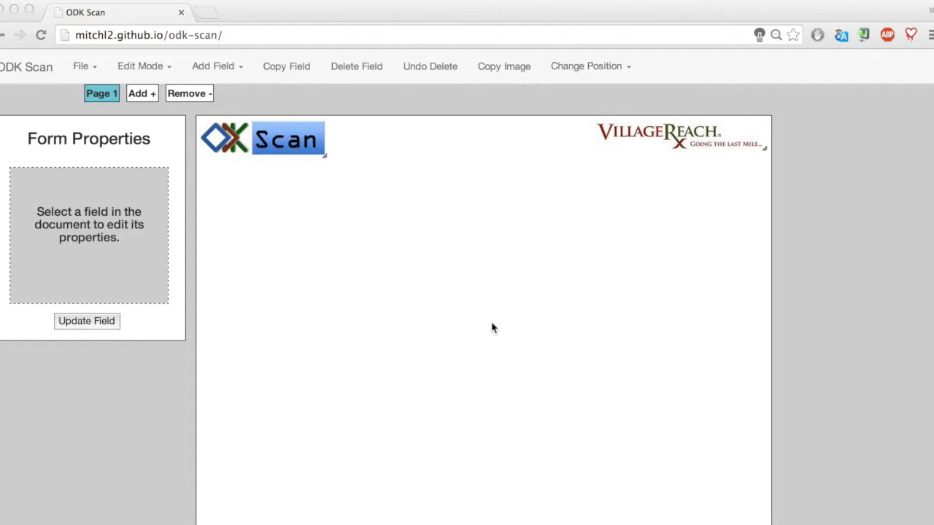
Step: Set ODK Scan's Edit Mode to Image Layer
left_click(148, 73)
left_click(149, 67)
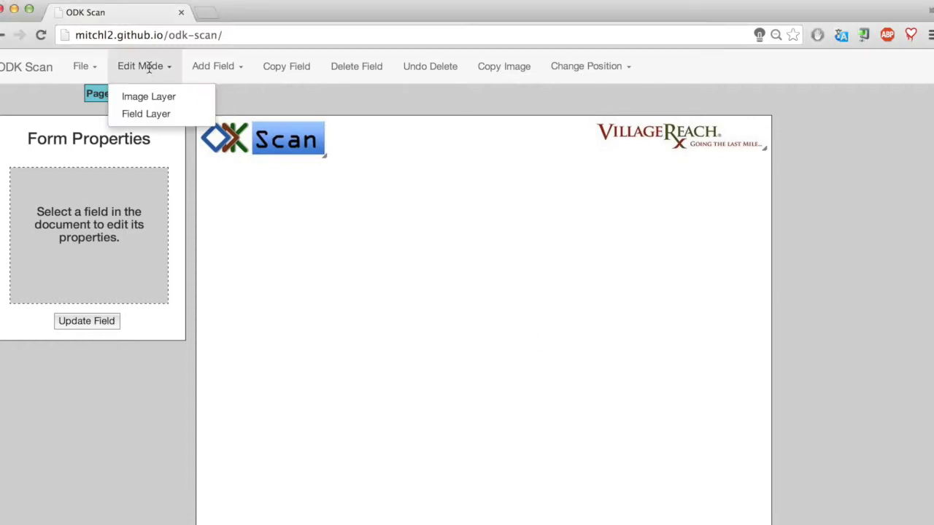
left_click(179, 99)
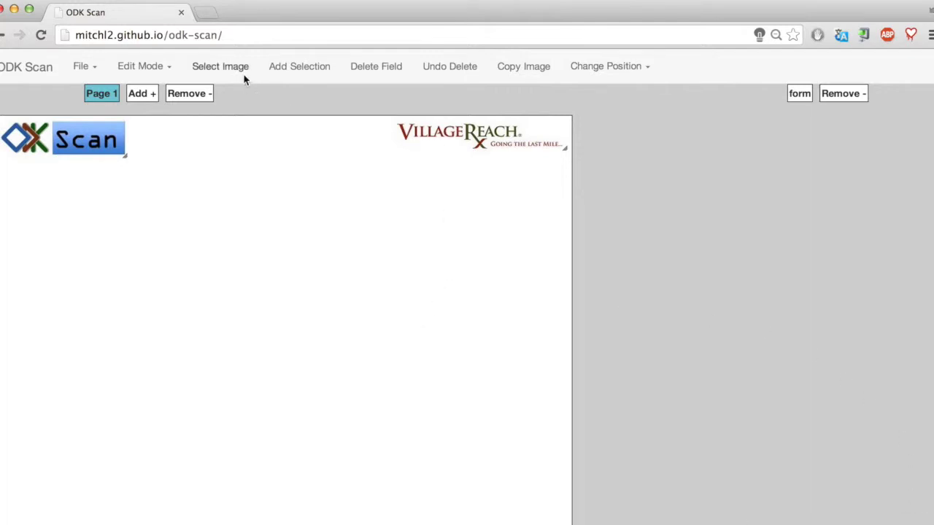
Step: Load MotherChildHealthBooklet.png as the scanned form image
left_click(225, 67)
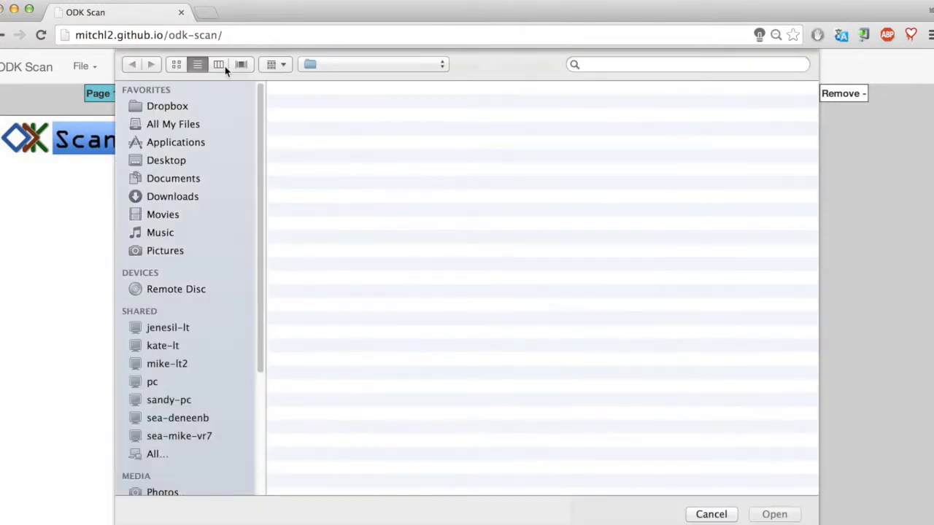
left_click(411, 109)
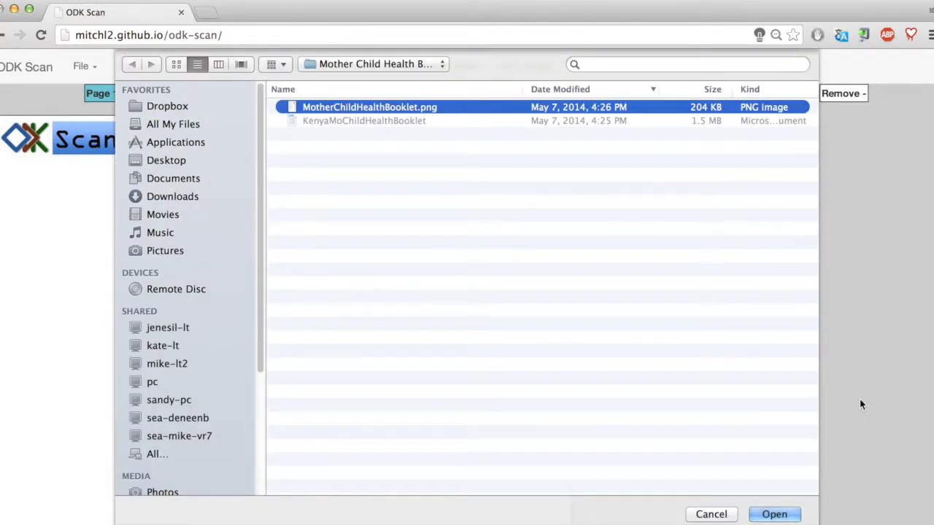
left_click(775, 514)
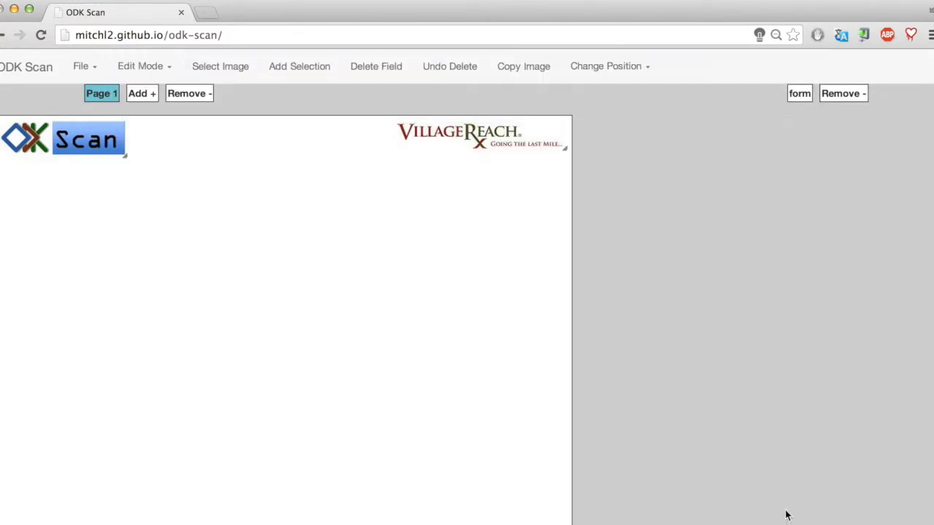
Step: Draw a selection around the booklet's picture at the scan's top right
scroll(537, 512, "right", 7)
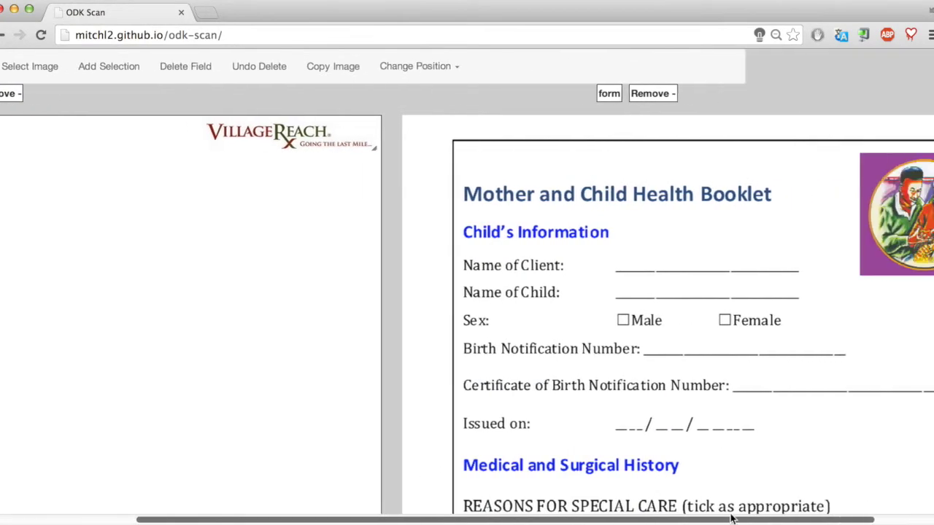
scroll(467, 281, "down", 6)
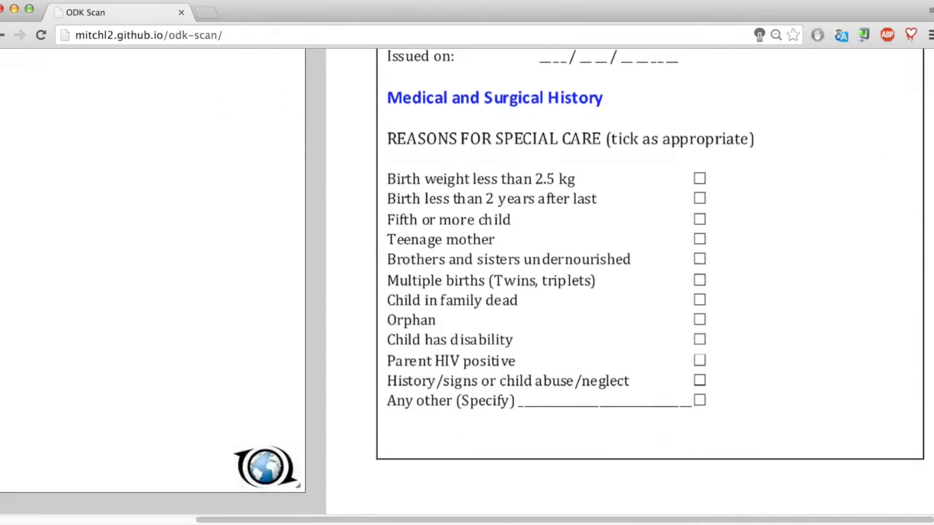
scroll(467, 282, "up", 3)
scroll(466, 281, "up", 3)
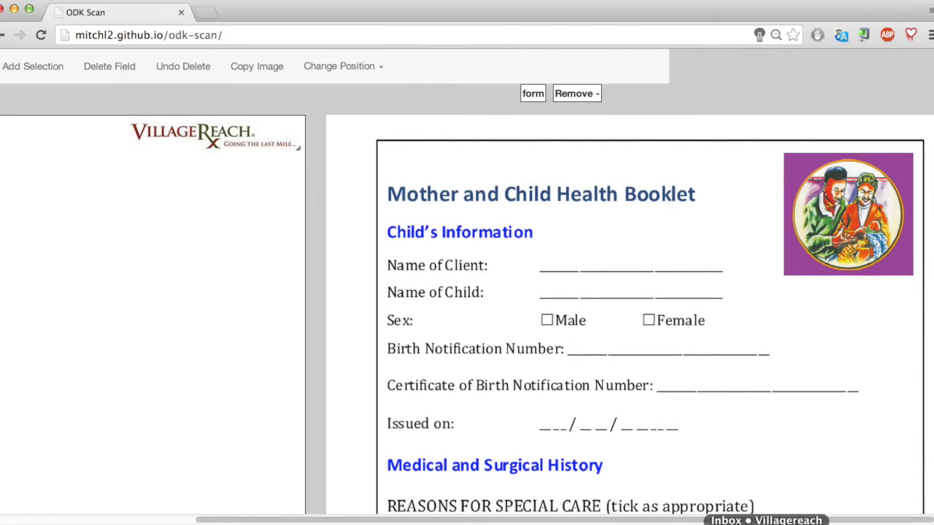
scroll(684, 519, "left", 2)
scroll(683, 519, "left", 5)
scroll(635, 508, "right", 4)
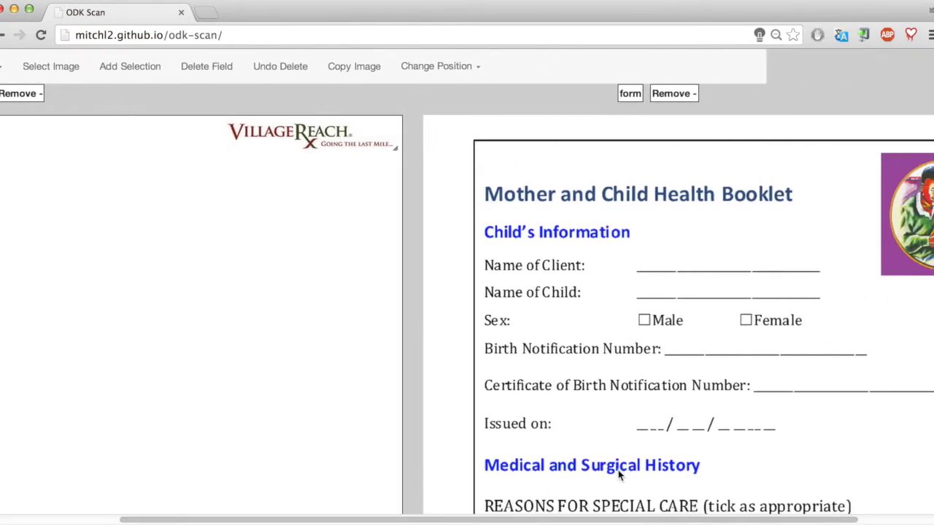
scroll(735, 513, "right", 3)
left_click_drag(780, 152, 927, 273)
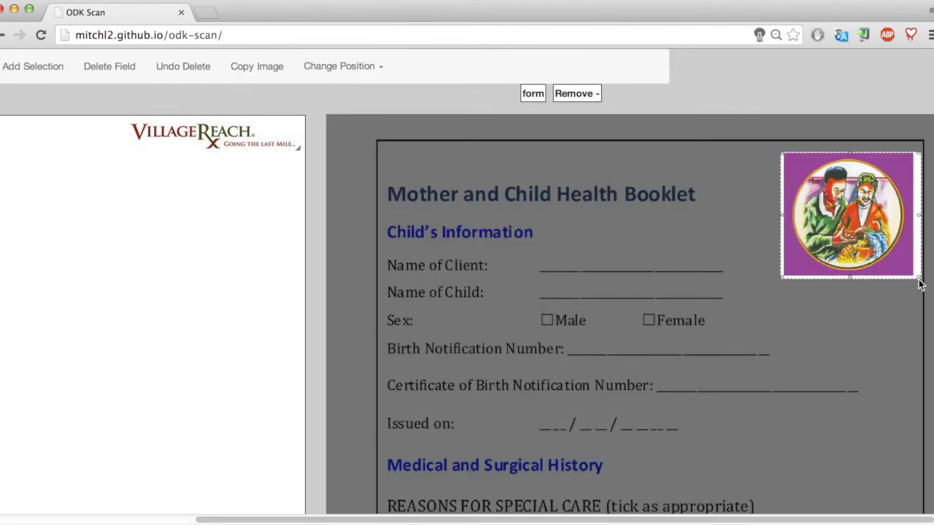
Step: Add the marked picture to the page, resized and positioned below the logo
left_click(34, 66)
left_click_drag(37, 169, 55, 238)
left_click_drag(132, 302, 165, 321)
left_click_drag(110, 277, 78, 236)
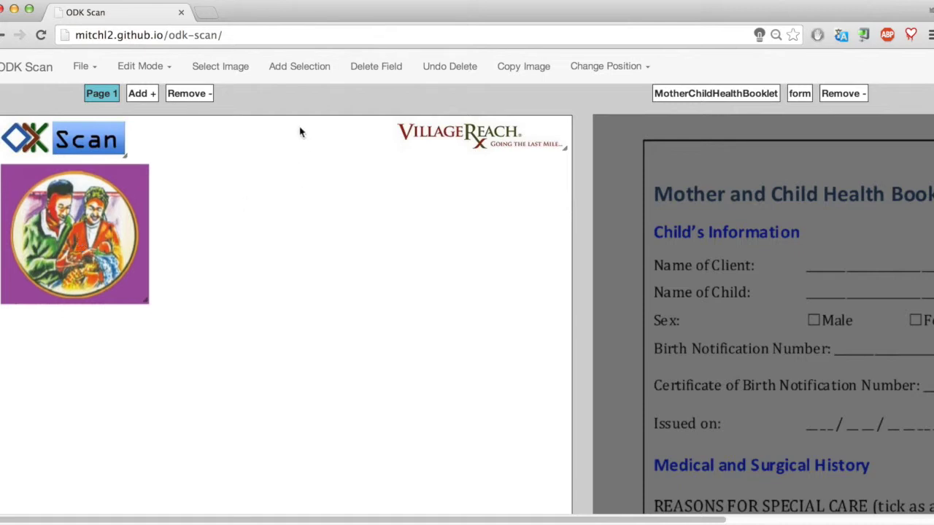
Step: Clear the picture selection on the scanned form
left_click(167, 69)
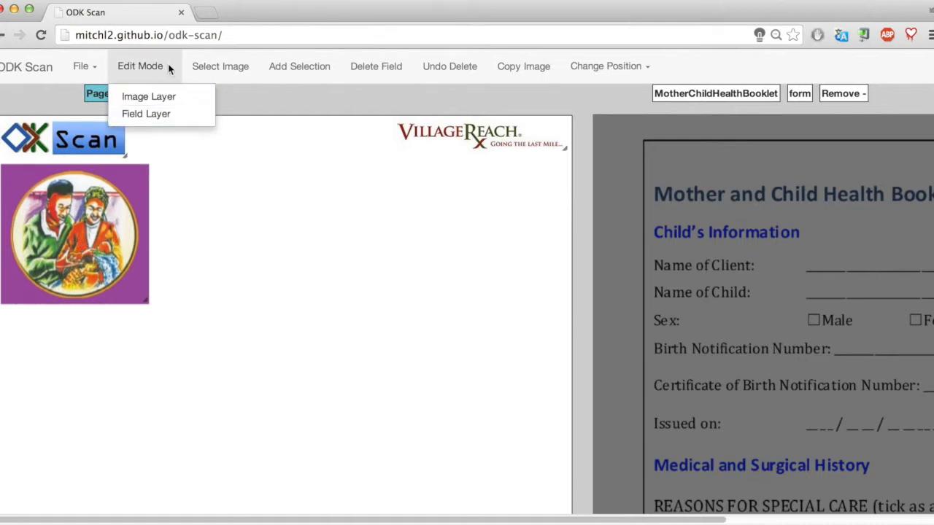
left_click(168, 66)
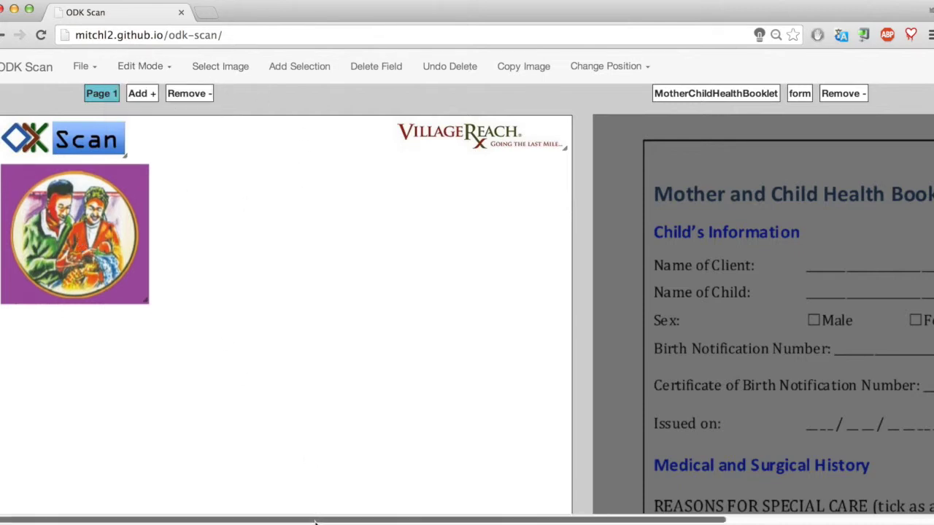
left_click_drag(317, 516, 444, 521)
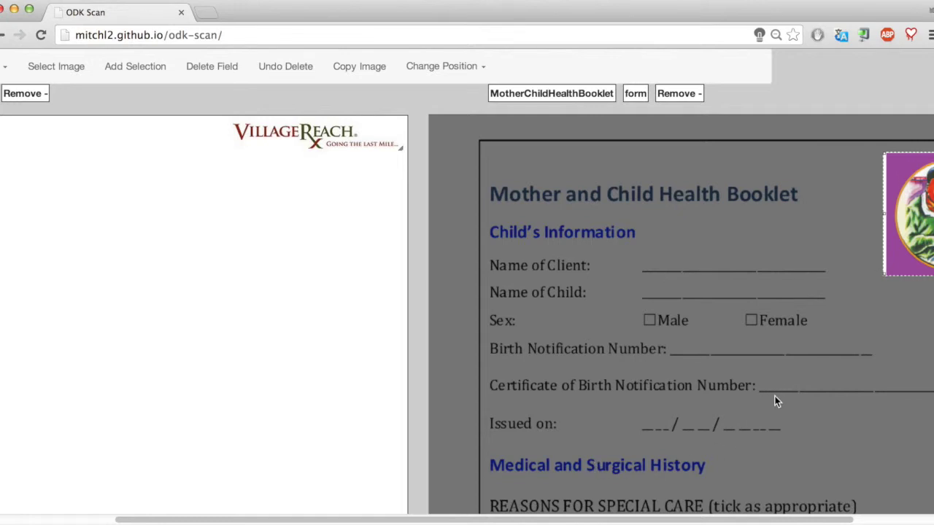
left_click(492, 187)
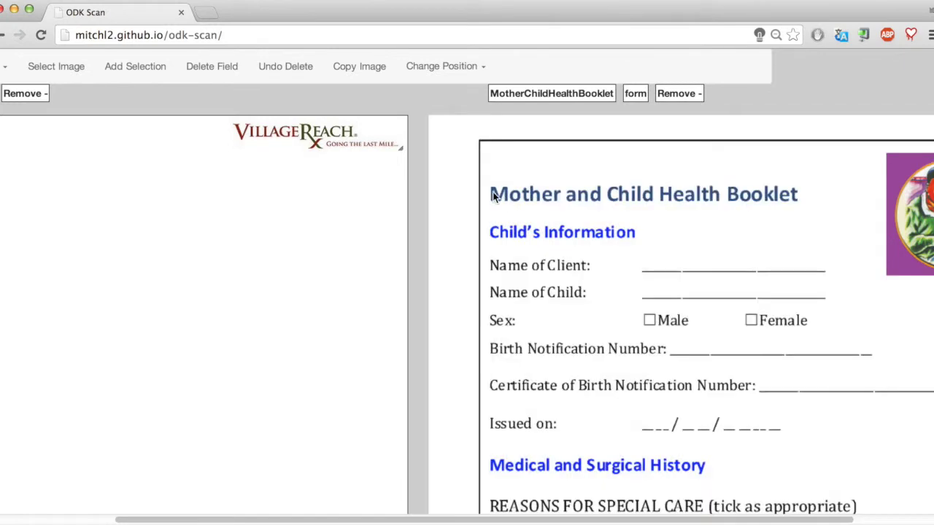
Step: Copy the booklet title and the Child's Information heading from the scan into the layout
mouse_move(490, 184)
left_mouse_down()
mouse_move(530, 201)
mouse_move(713, 213)
mouse_move(803, 208)
left_mouse_up()
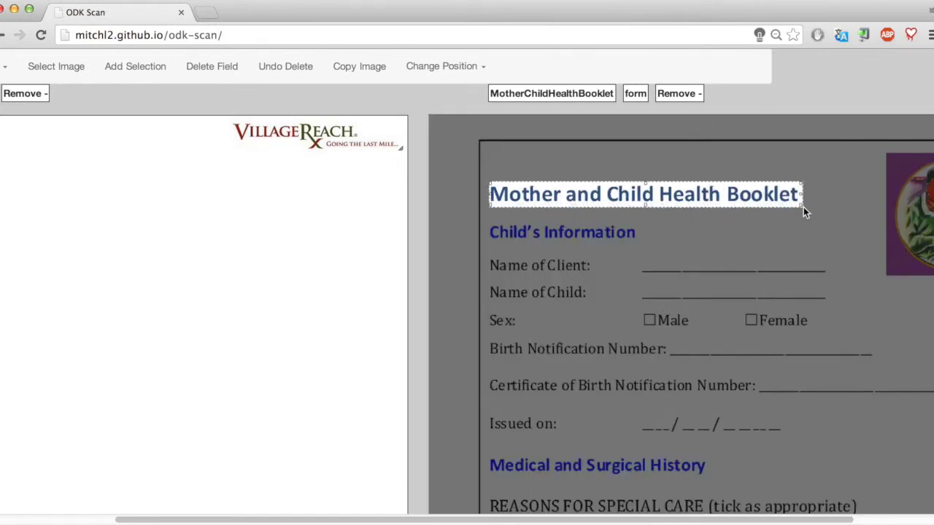
left_click(134, 67)
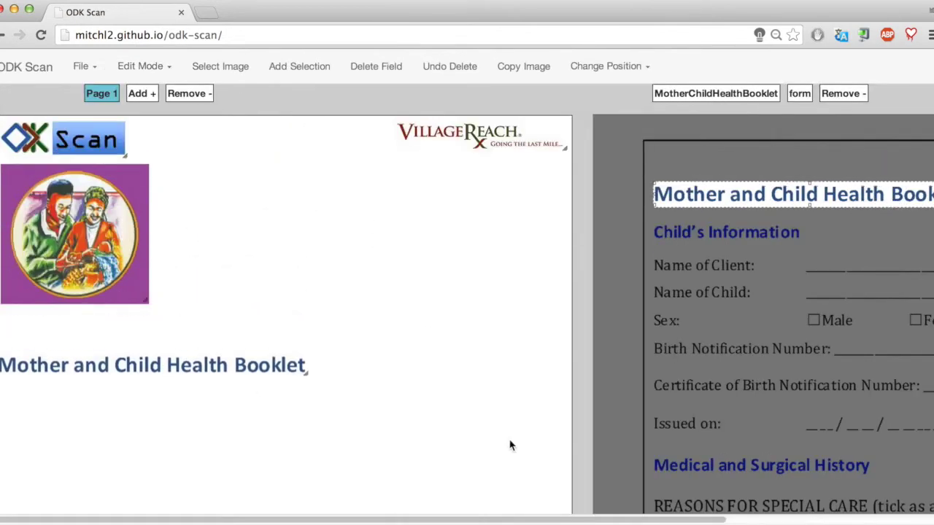
left_click_drag(649, 221, 932, 245)
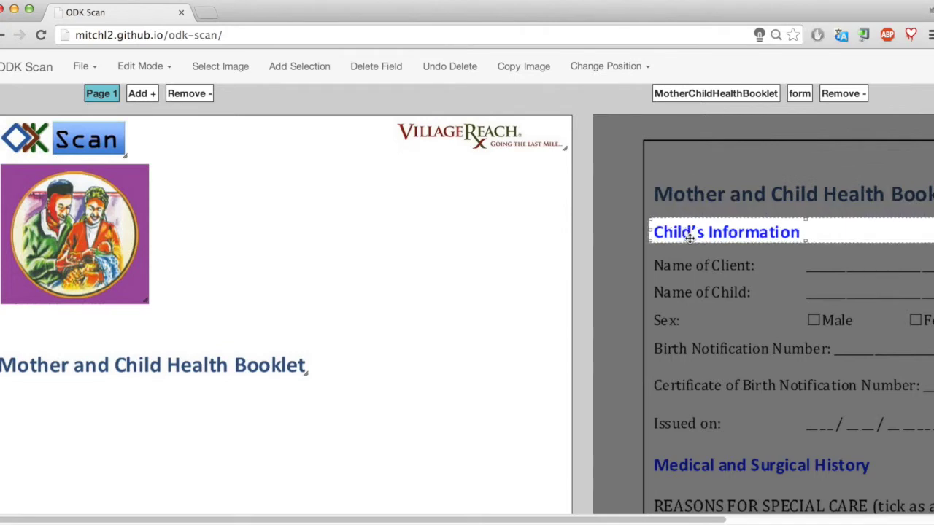
left_click_drag(635, 522, 718, 521)
left_click_drag(854, 234, 698, 234)
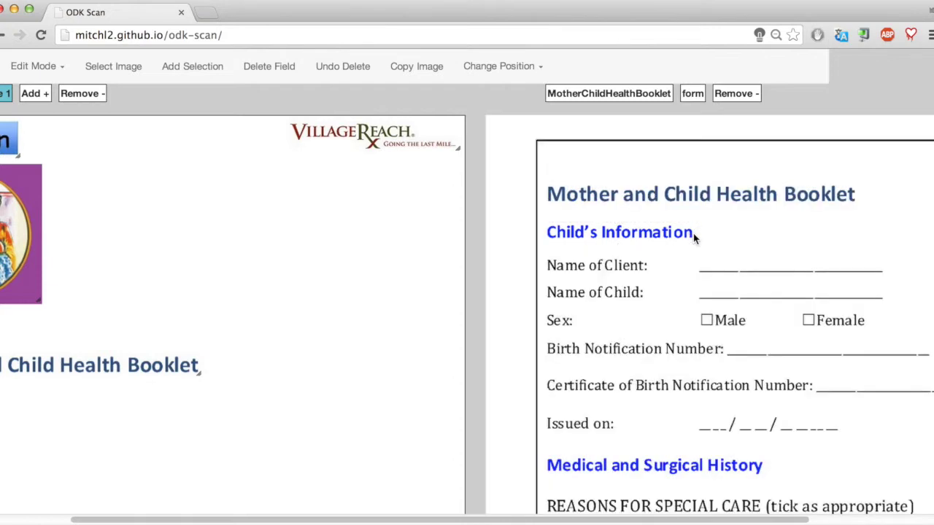
left_click_drag(546, 223, 695, 243)
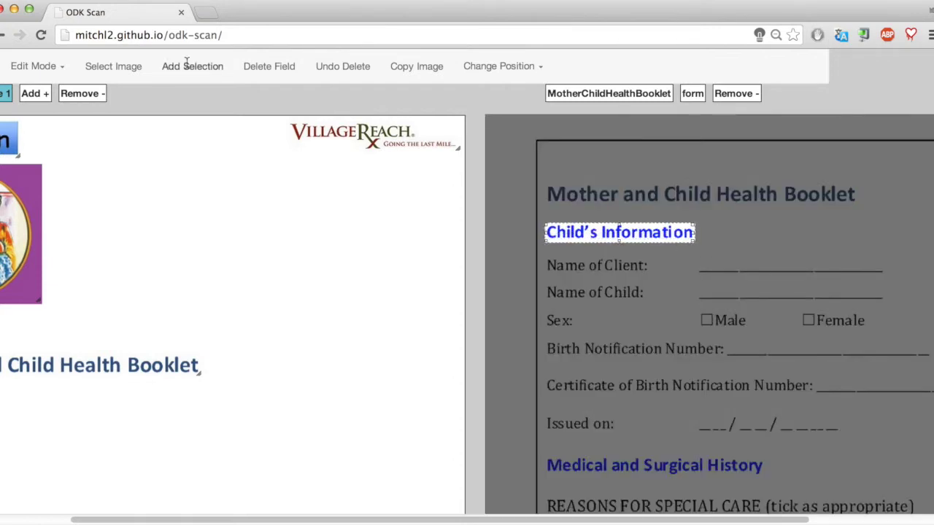
left_click(187, 65)
Step: Place the heading below the title, move the picture right, and raise the title
left_click_drag(64, 125, 96, 208)
left_click_drag(116, 295, 73, 395)
left_click_drag(97, 228, 543, 226)
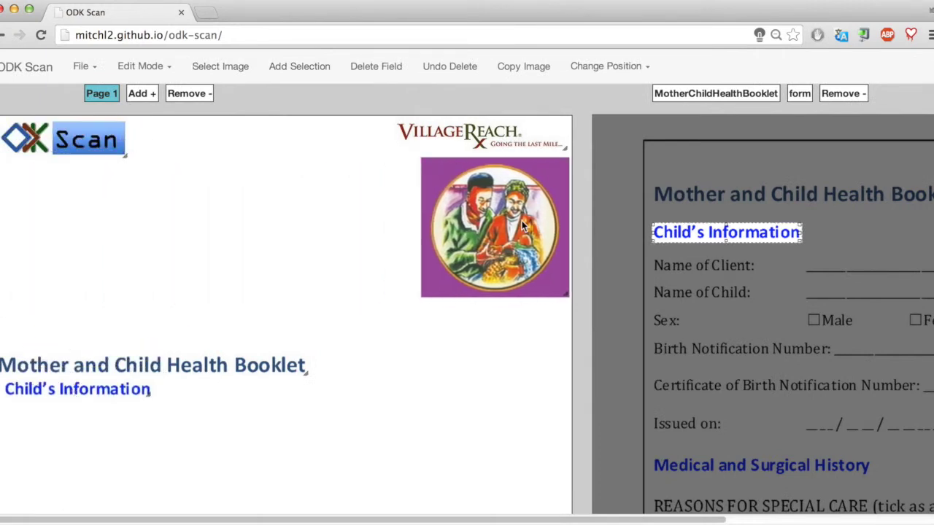
mouse_move(64, 371)
left_mouse_down()
mouse_move(80, 229)
mouse_move(68, 189)
left_mouse_up()
Step: Move the heading up under the title and switch Edit Mode to Field Layer
left_click_drag(26, 392, 20, 229)
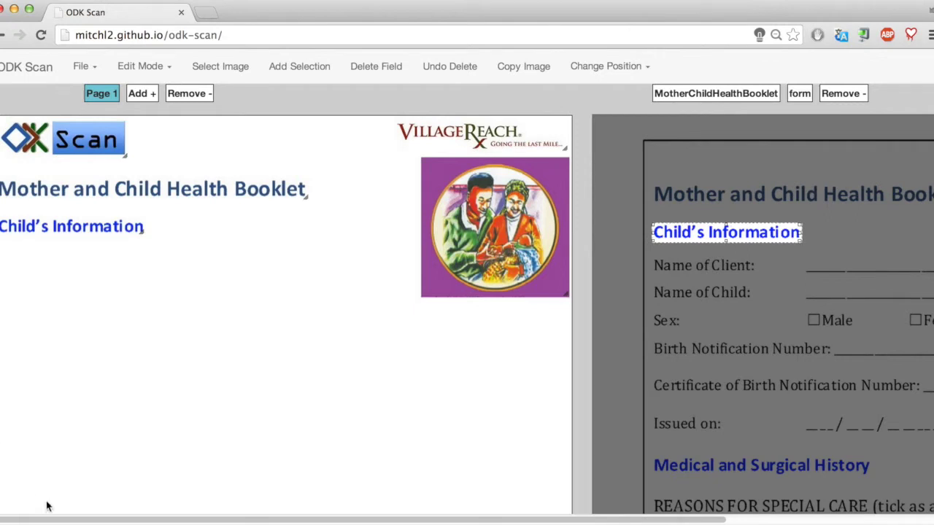
left_click(142, 66)
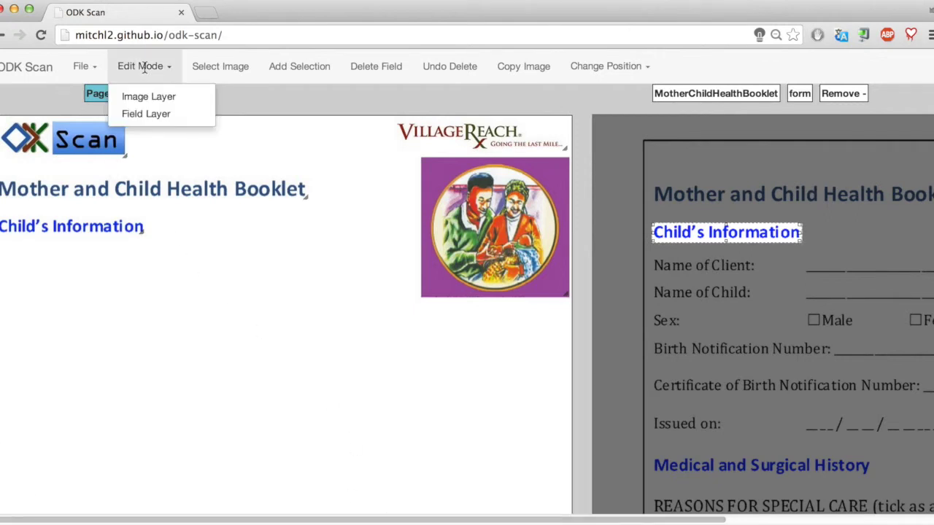
left_click(156, 114)
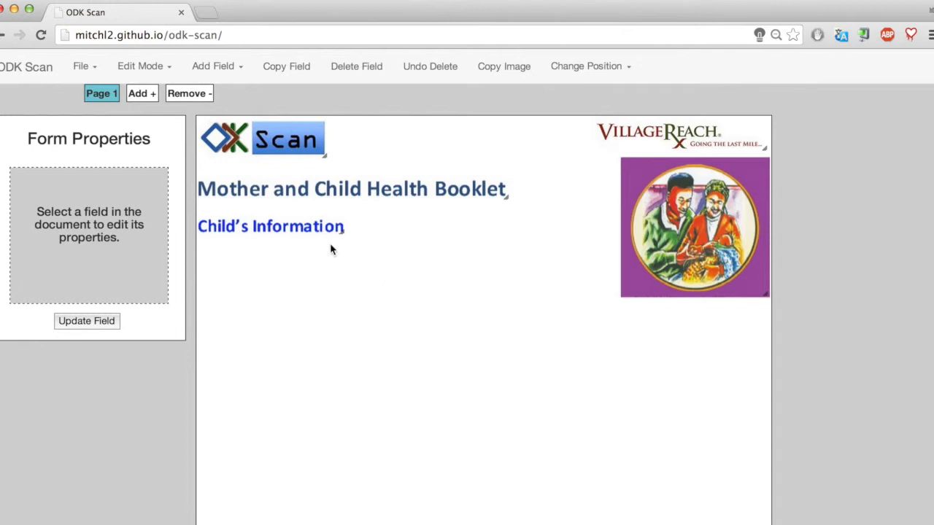
Step: Align the title and Child's Information heading, then delete the VillageReach logo
left_click_drag(291, 227, 294, 234)
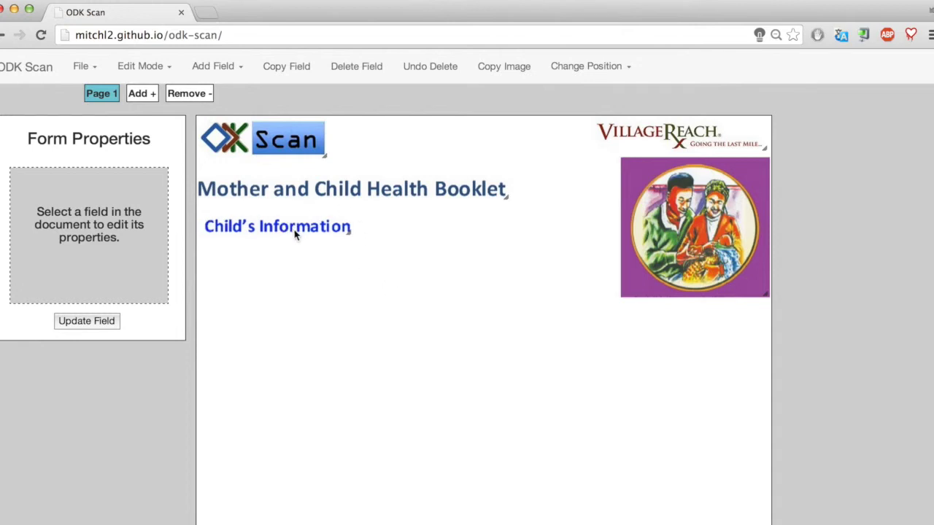
mouse_move(293, 191)
left_mouse_down()
mouse_move(305, 197)
mouse_move(305, 185)
left_mouse_up()
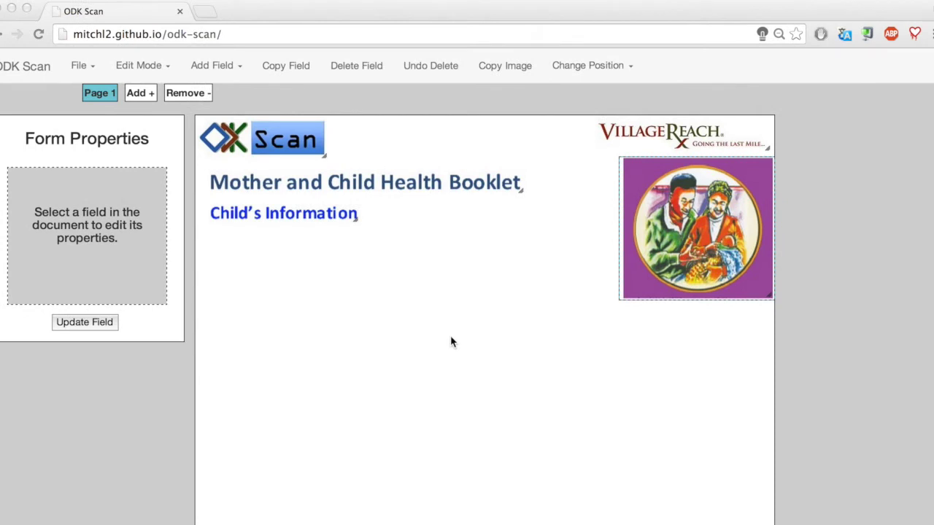
left_click(710, 136)
left_click_drag(697, 144, 515, 305)
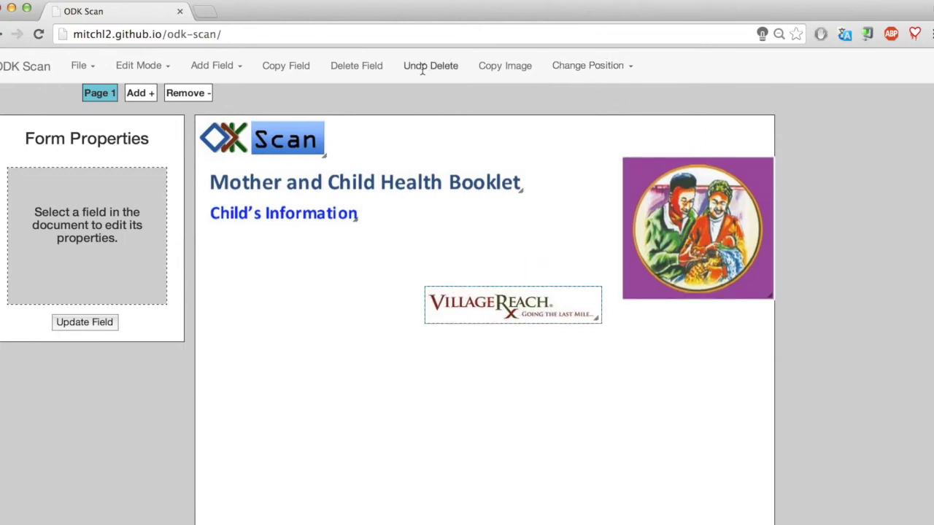
left_click(365, 67)
Step: Shrink the booklet picture and place it in the page's top-right corner
left_click_drag(677, 217, 682, 183)
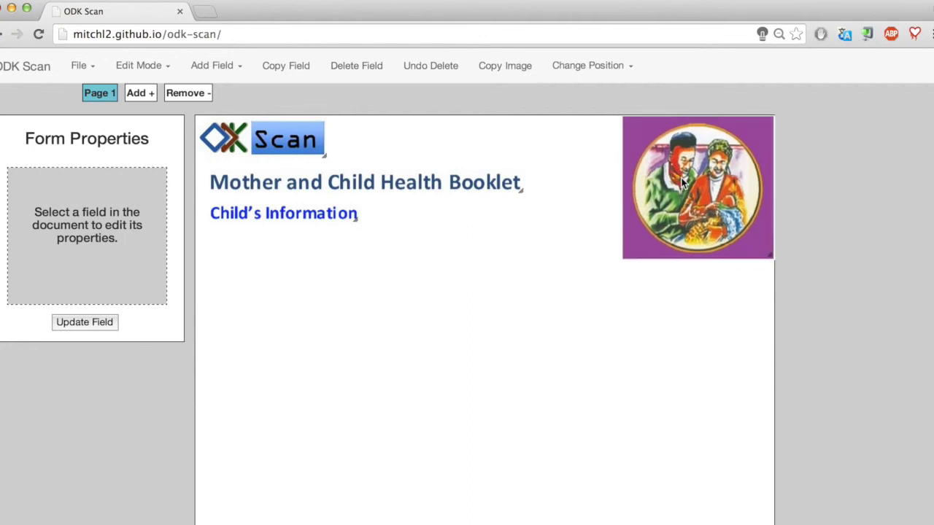
left_click_drag(762, 220, 758, 212)
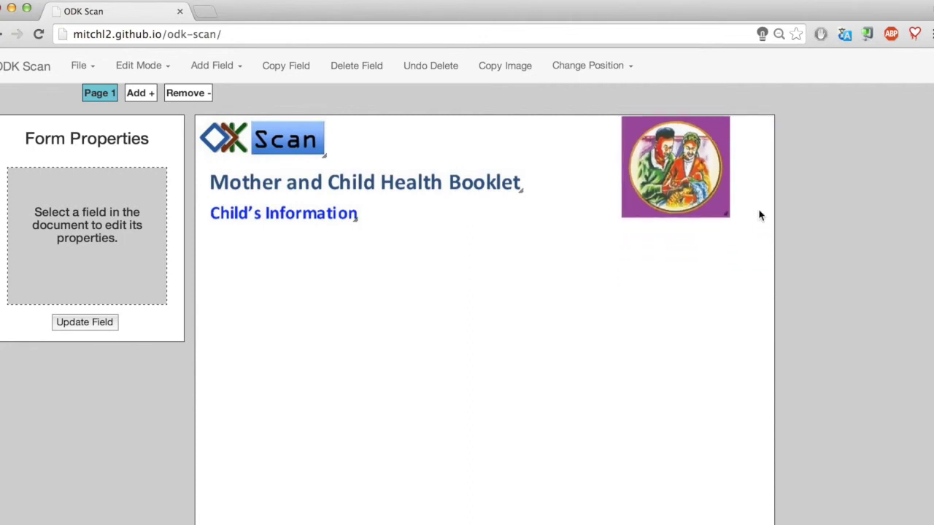
left_click_drag(686, 183, 726, 183)
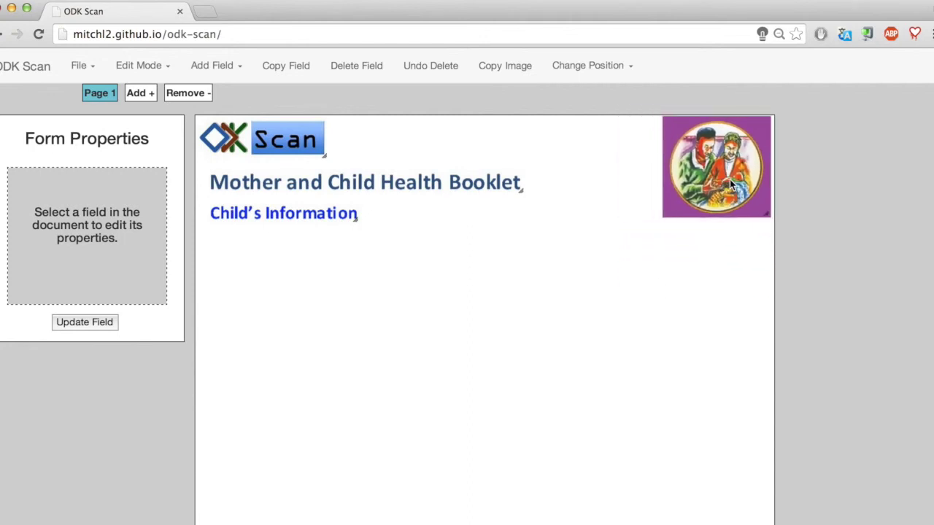